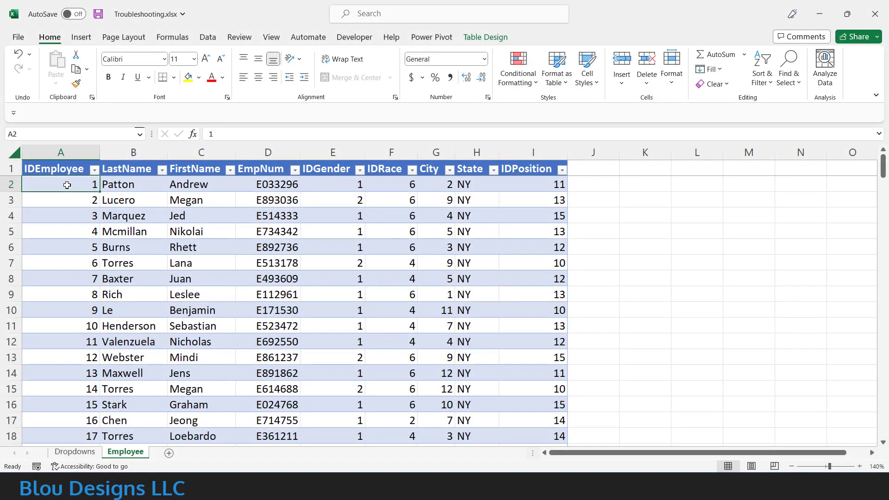
# Open the LastName column's filter drop-down in the employee table header
pyautogui.click(162, 171)
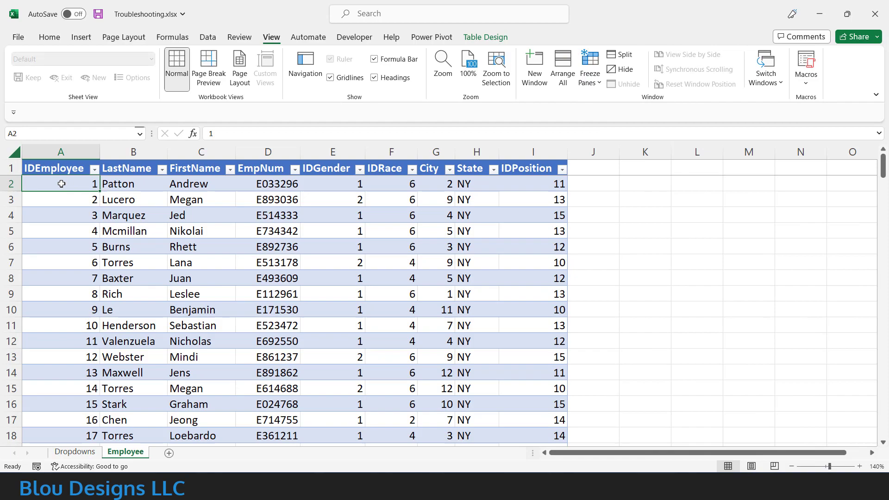
pyautogui.moveTo(884, 170); pyautogui.dragTo(881, 437)
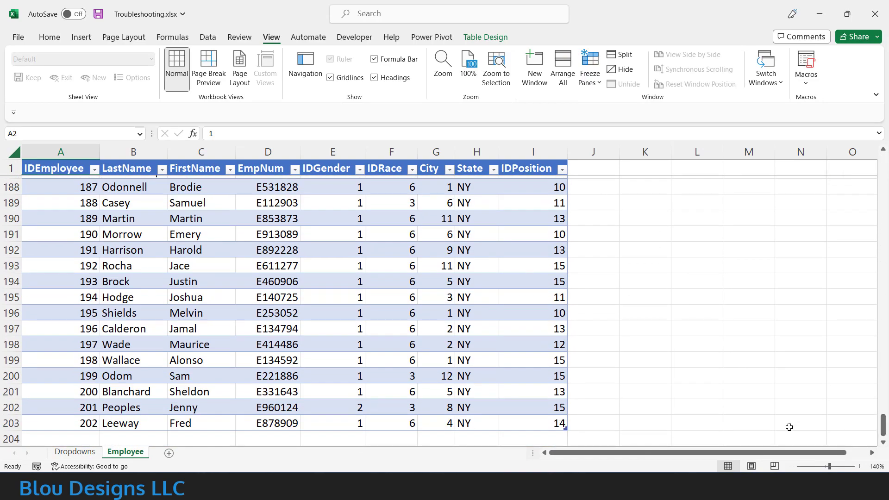
# Filter LastName by searching 'sav' so only the Savage record shows
pyautogui.click(161, 168)
pyautogui.click(120, 291)
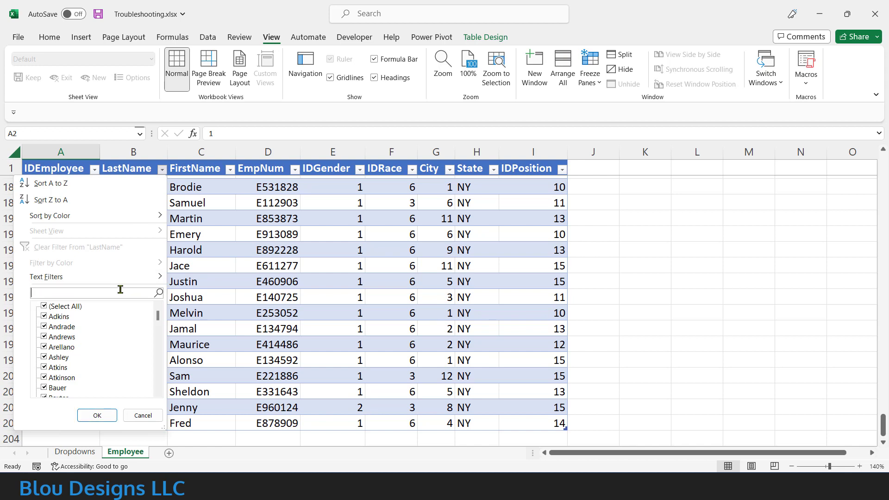
pyautogui.write('sav')
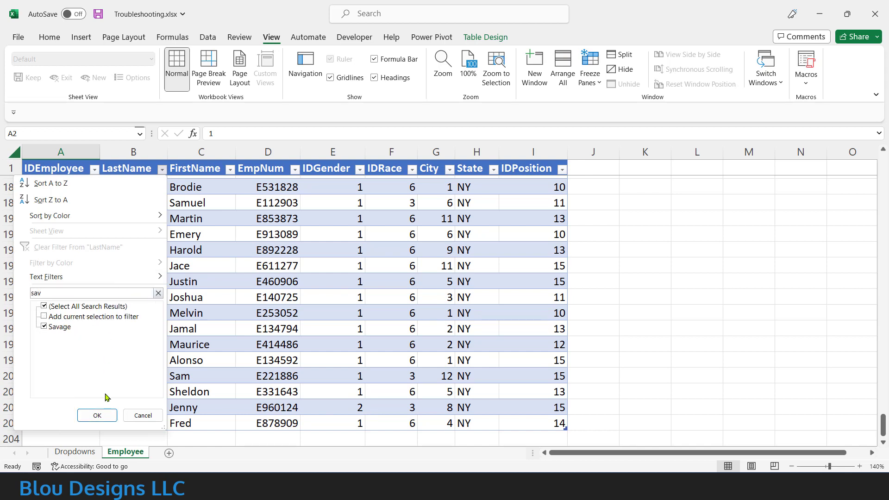
pyautogui.click(98, 415)
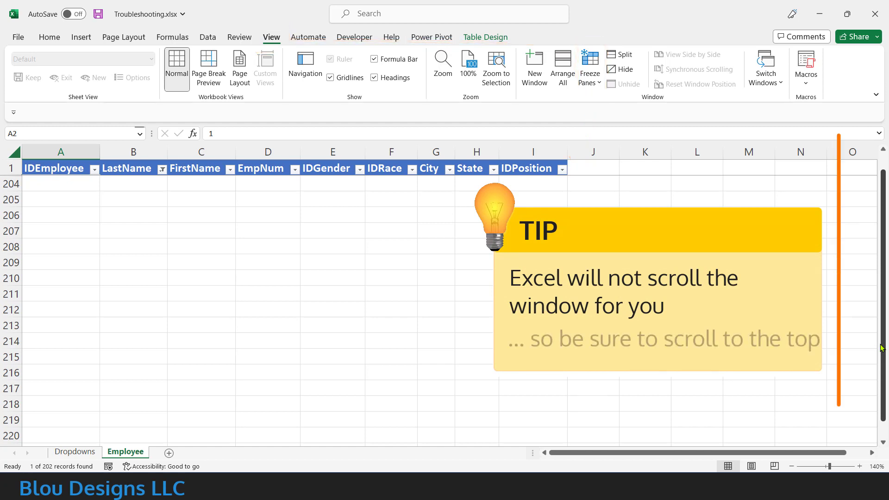
pyautogui.moveTo(881, 348); pyautogui.dragTo(881, 301)
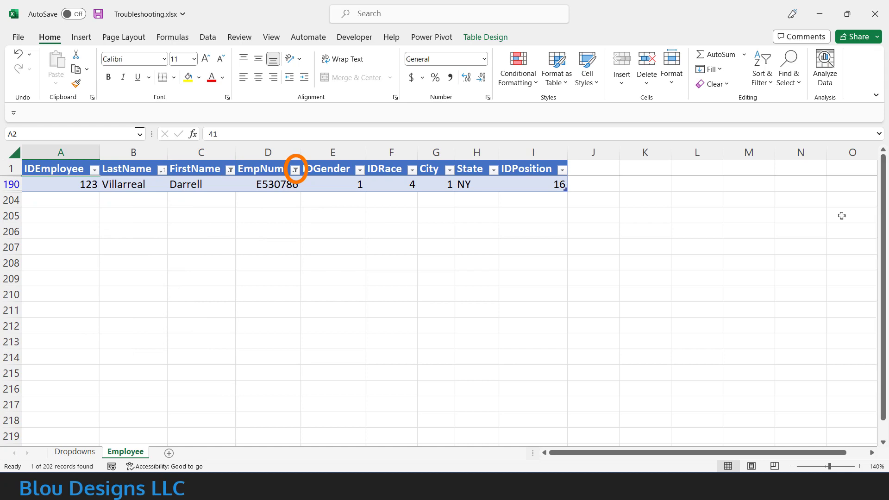
pyautogui.click(295, 170)
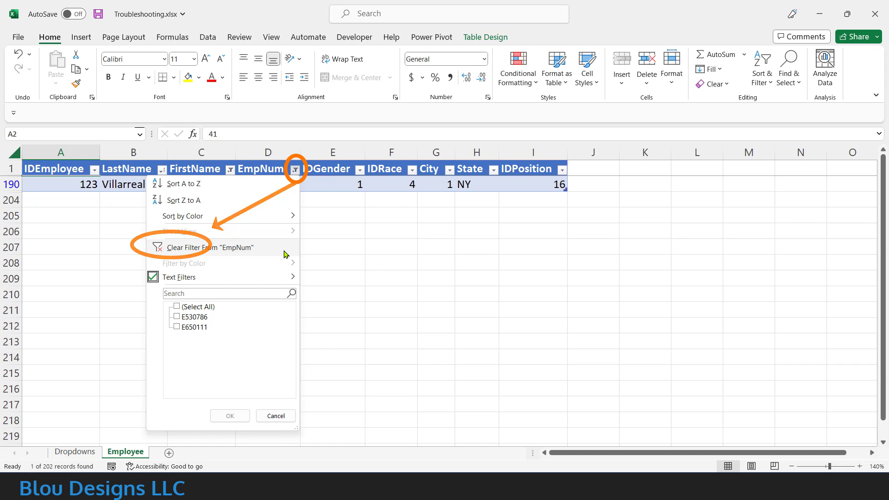
pyautogui.click(284, 251)
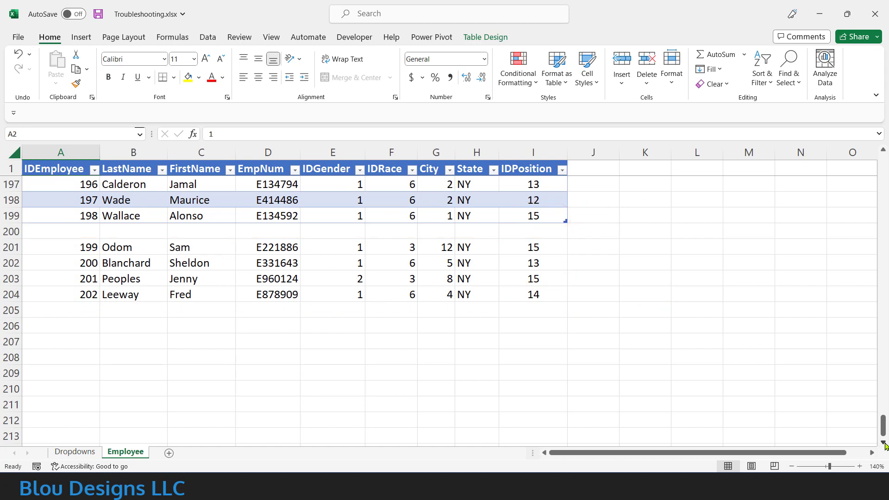
# Jump to the sheet's last used cell, I204, with Ctrl+End
pyautogui.hotkey('ctrl', 'End')
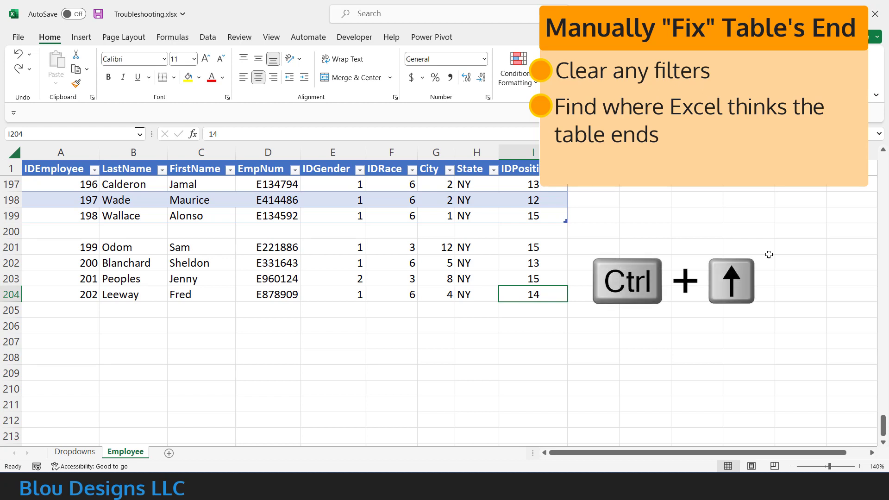
# Find the table's end at row 199 and resize the table down to row 204
pyautogui.hotkey('ctrl', 'Up')
pyautogui.hotkey('ctrl', 'Up')
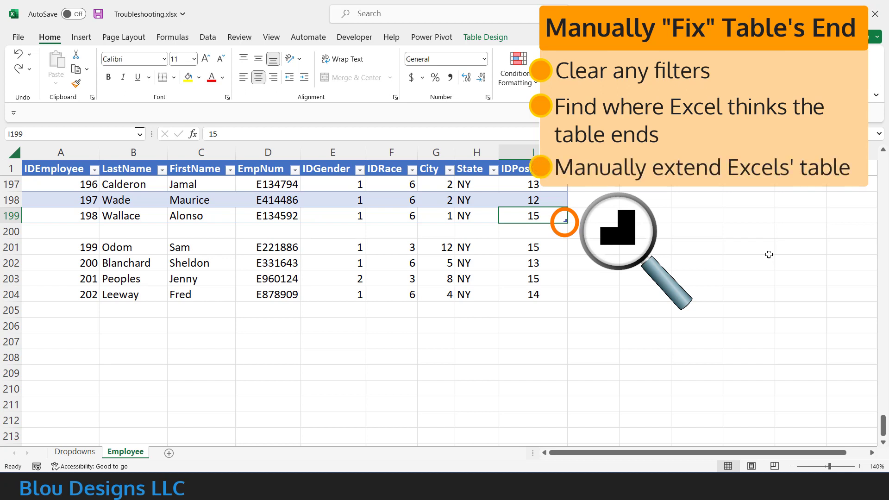
pyautogui.click(467, 215)
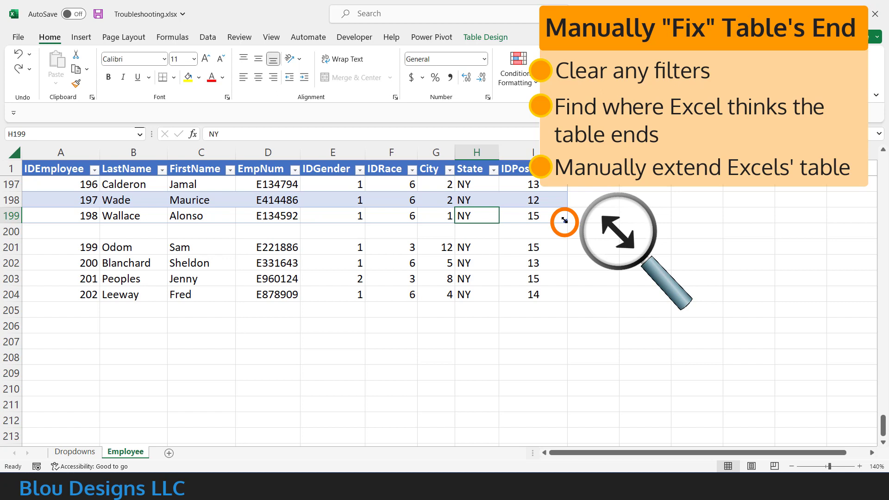
pyautogui.moveTo(564, 221); pyautogui.dragTo(564, 299)
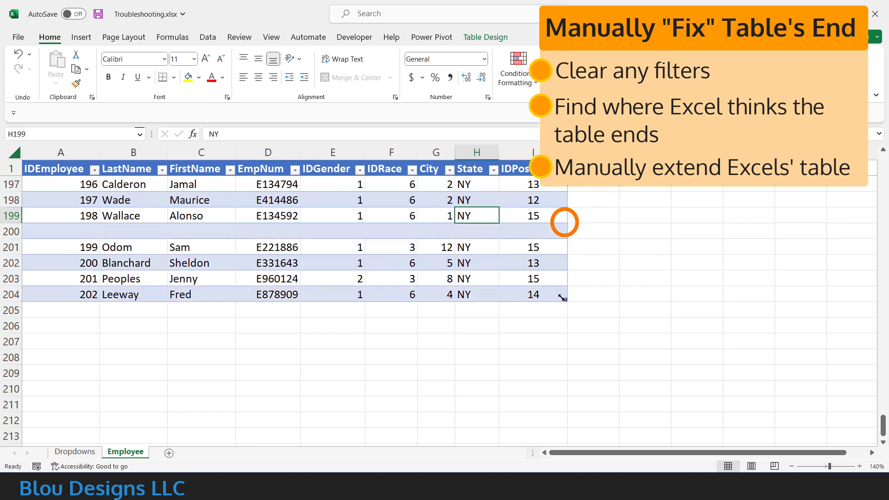